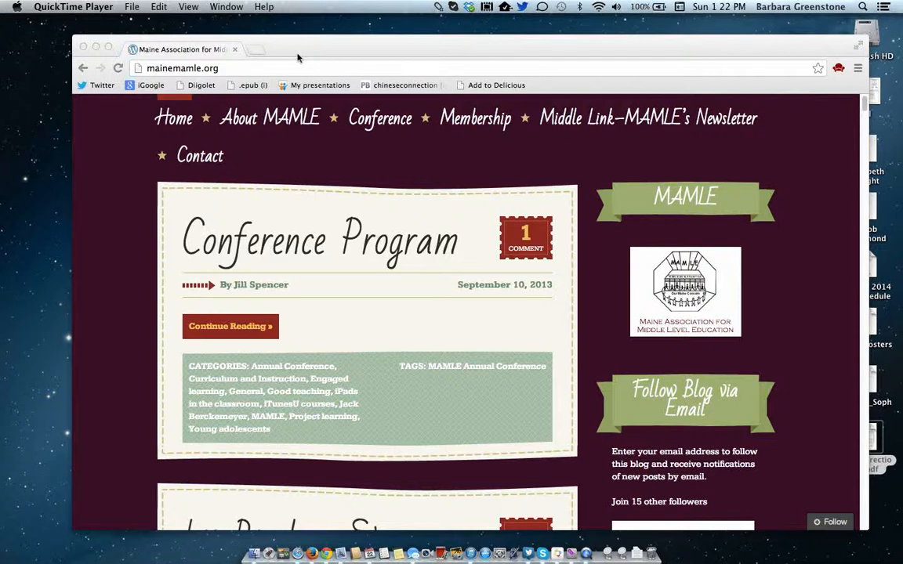
Step: Open the log-in page from the Meta links on the Maine Association for Middle Level Education blog
click(348, 48)
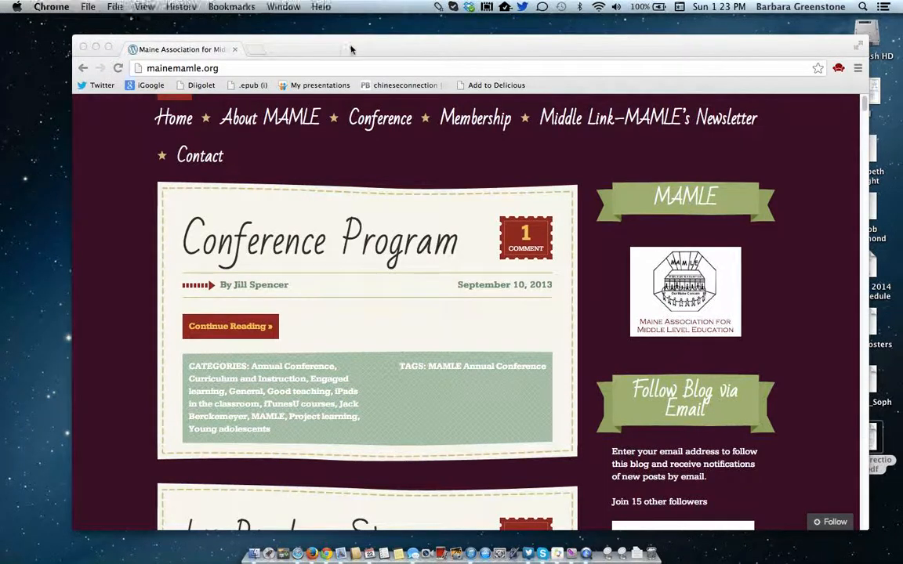
drag(347, 48, 326, 43)
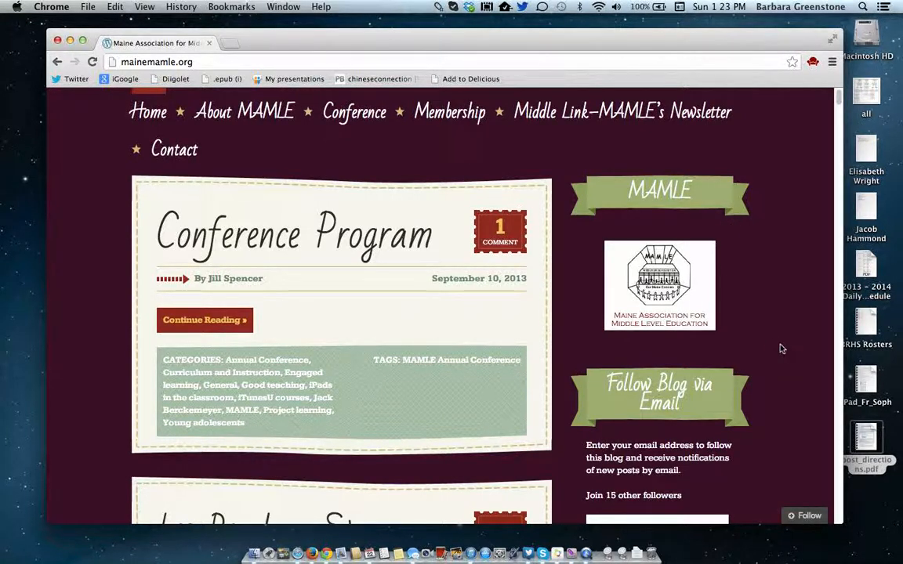
scroll(782, 348, down, 1)
scroll(781, 348, down, 15)
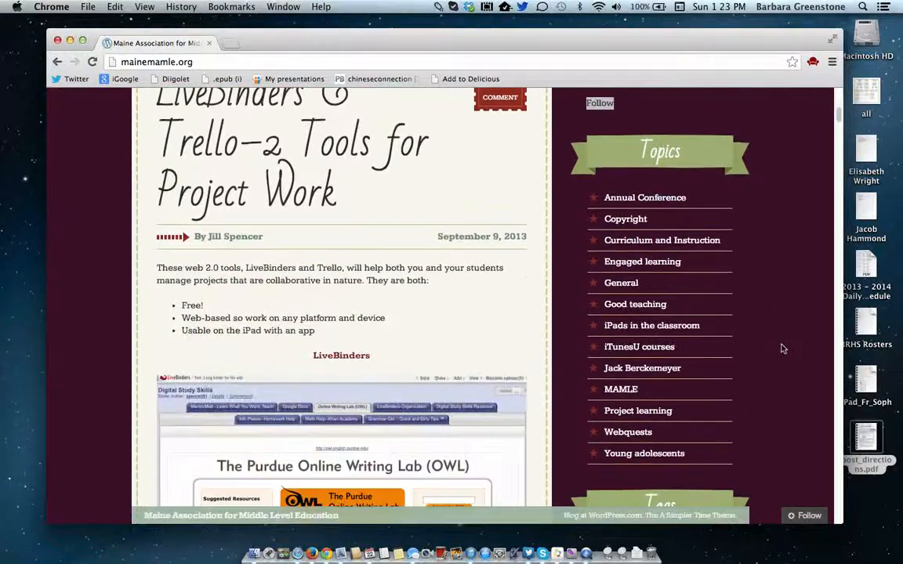
scroll(782, 348, down, 20)
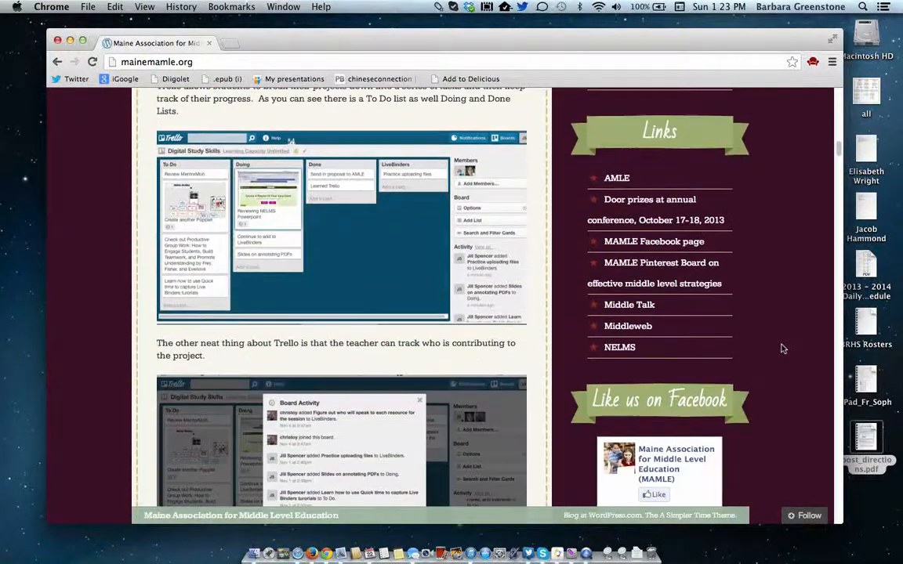
scroll(781, 348, down, 10)
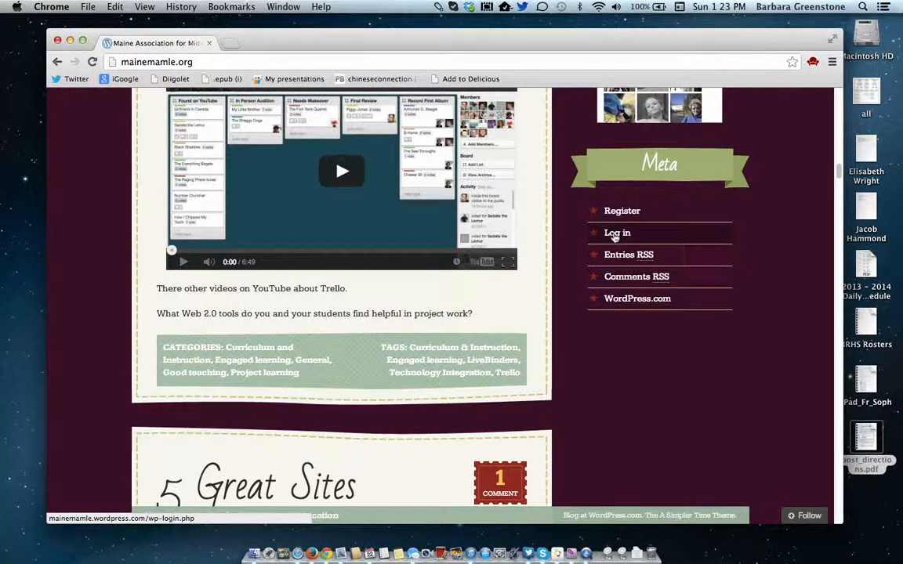
click(616, 233)
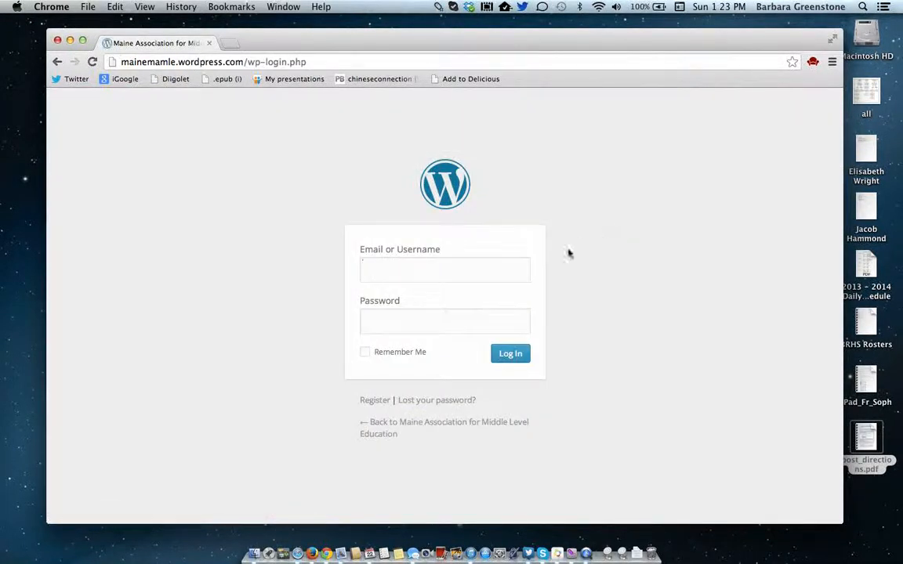
Step: Log in to the blog by entering the account username and password
click(480, 272)
text(comic)
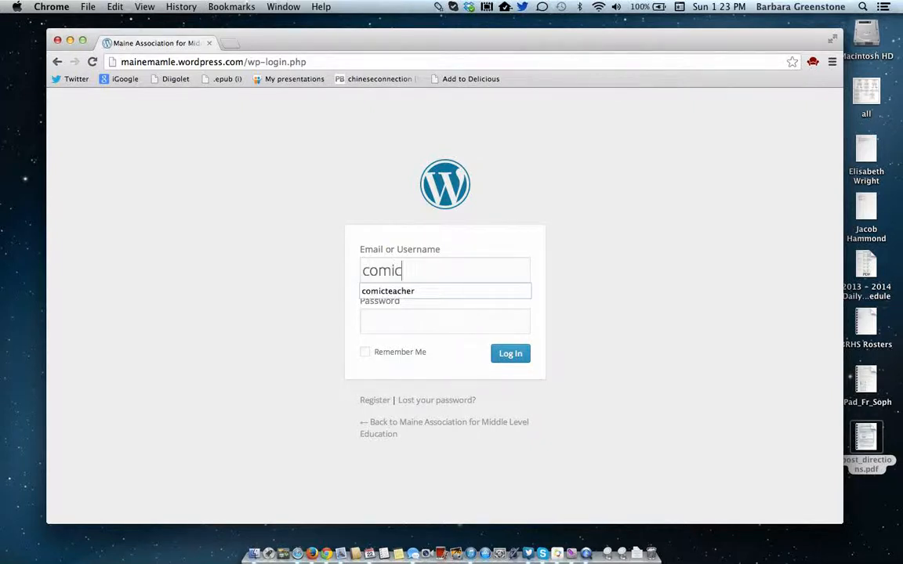
text(teacher)
click(396, 321)
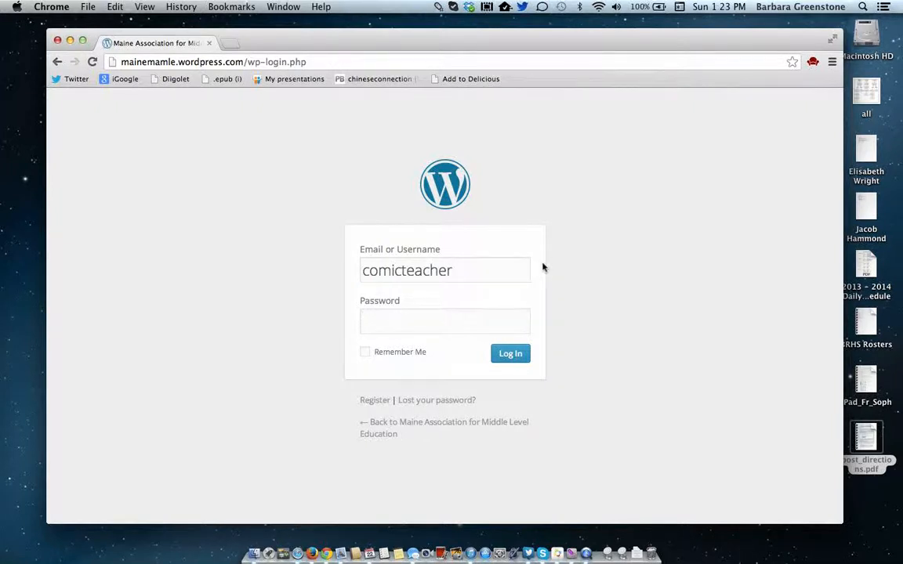
text(••••••••••)
key(Return)
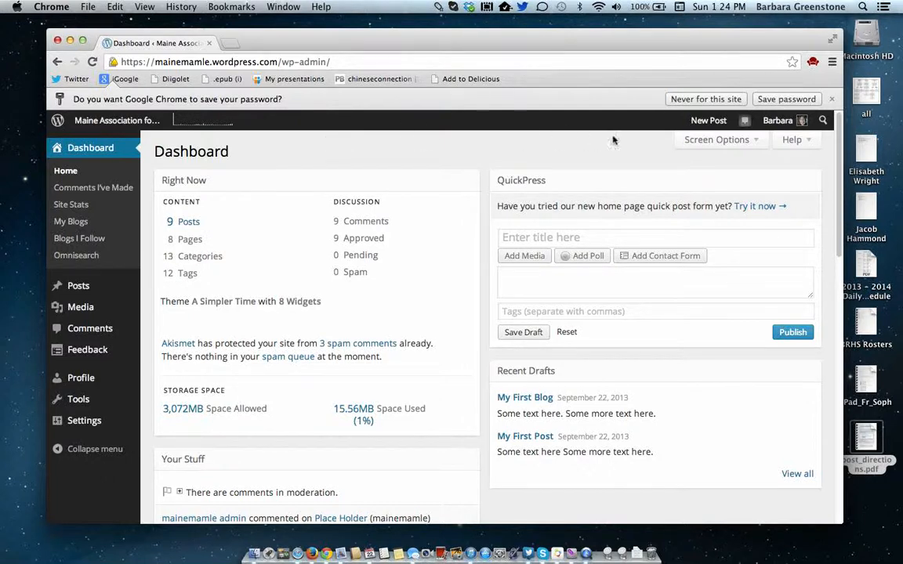
Step: Start a new text post titled "My First Post" with the body text "Some text."
click(704, 124)
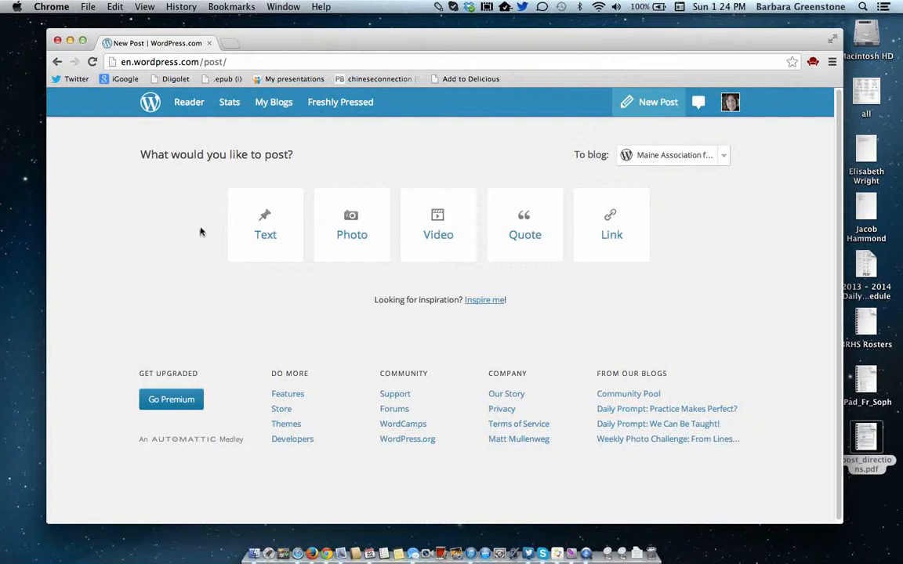
click(267, 235)
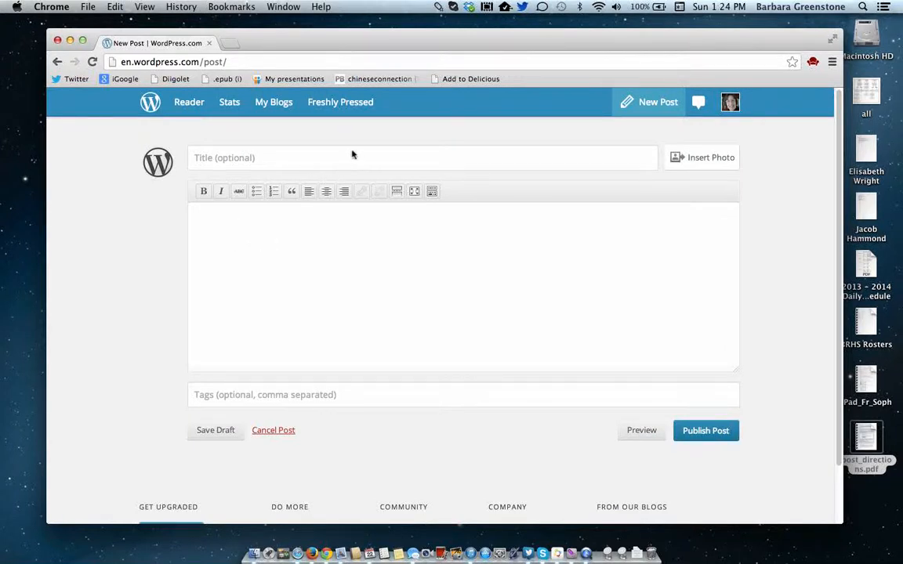
click(240, 160)
text(My First)
text( Post)
text(Some te)
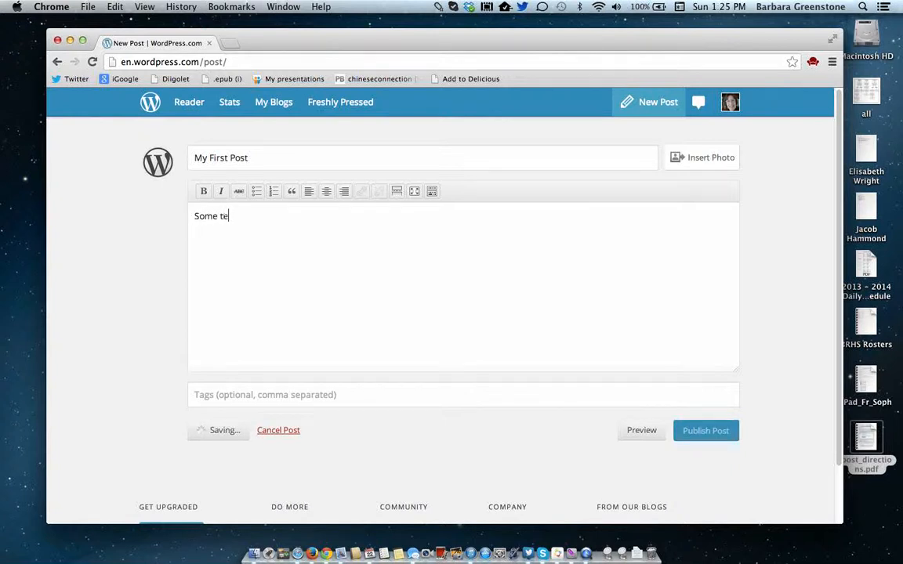
text(xt.)
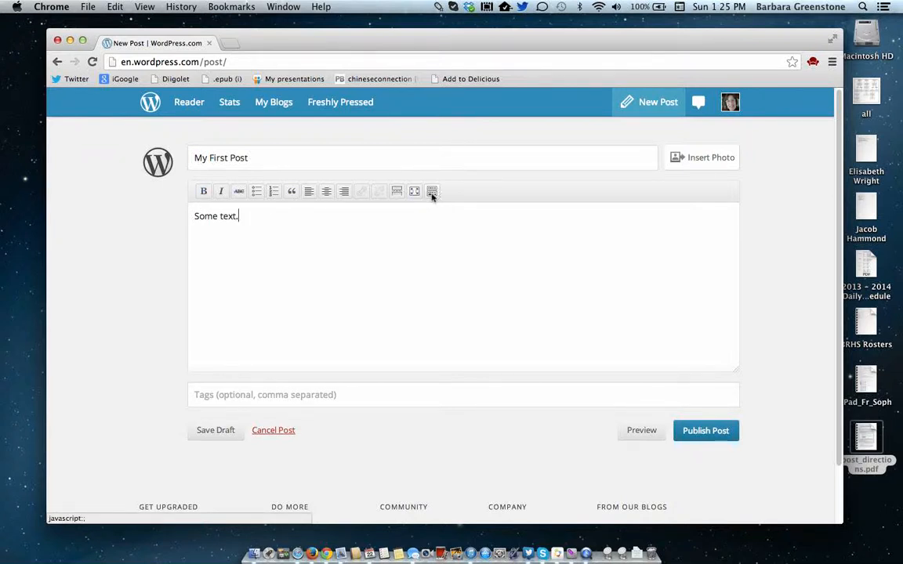
Step: Try bold and italic formatting on the word "Some" in the post body
double_click(206, 218)
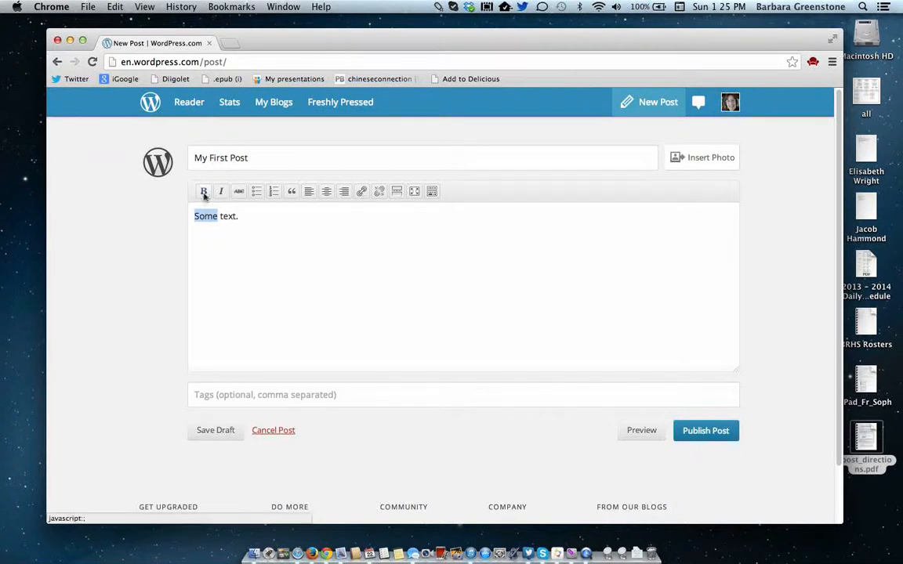
click(204, 194)
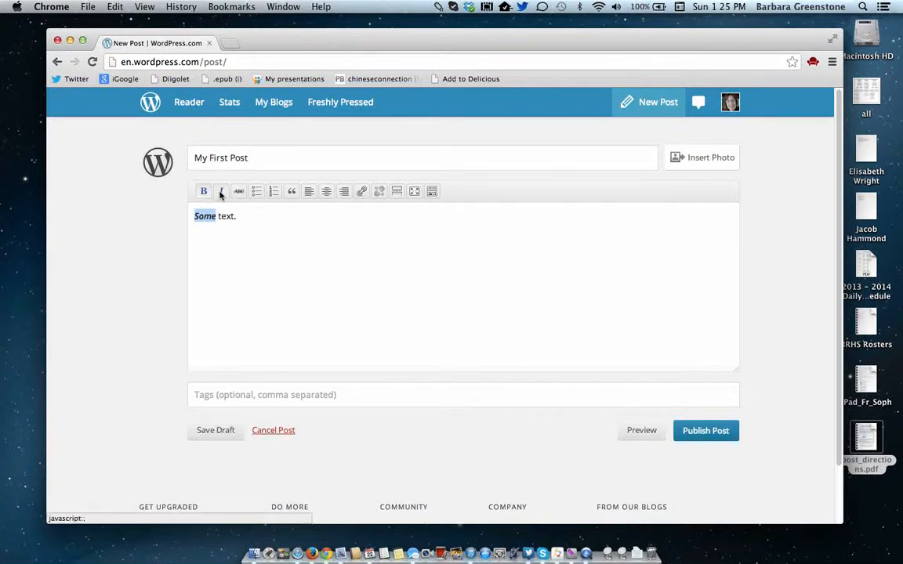
click(222, 193)
click(223, 195)
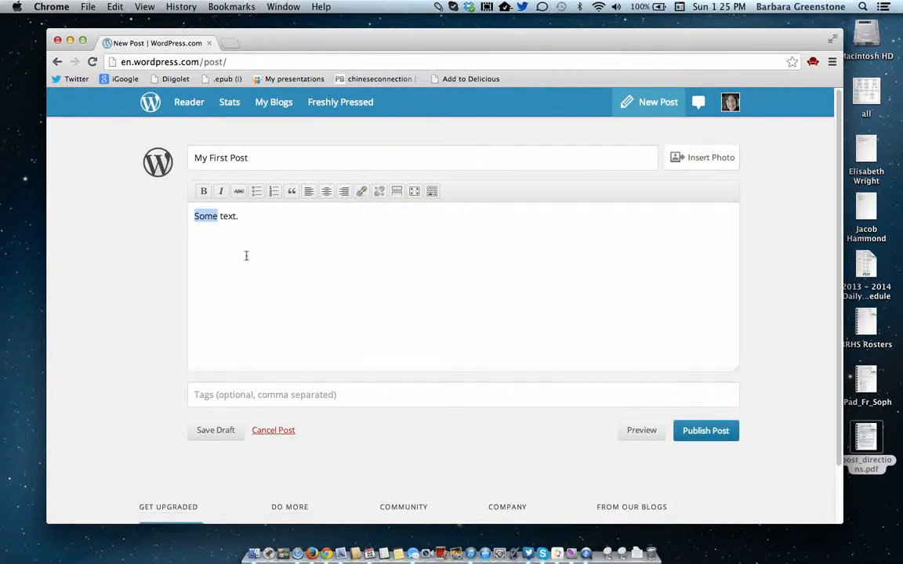
Step: Insert the photo blog.jpg from the Dropbox folder on a new line below "Some text."
click(251, 215)
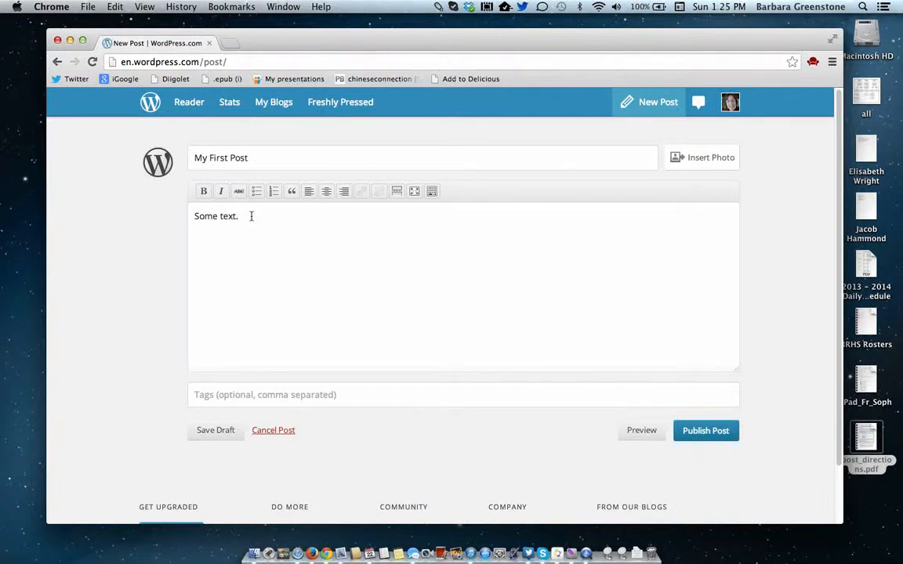
key(Return)
click(693, 160)
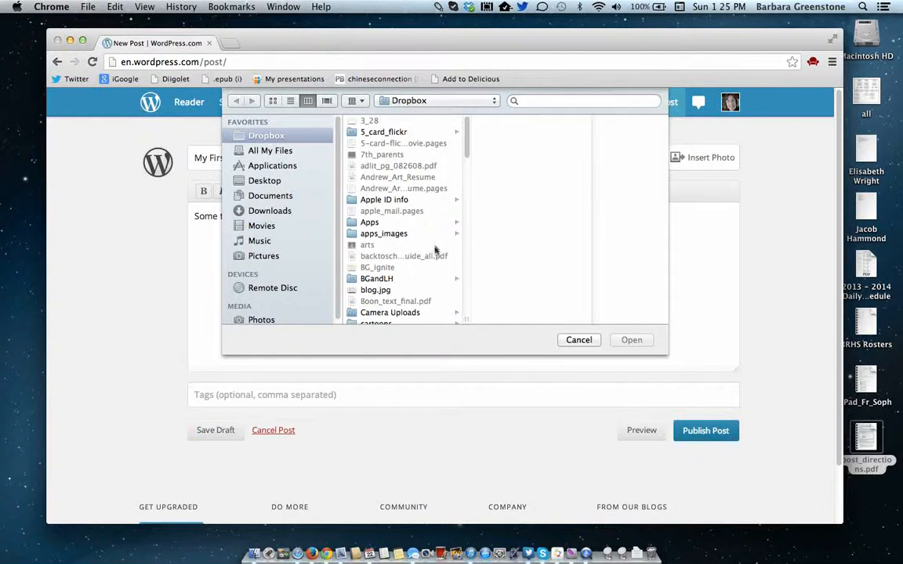
scroll(434, 251, down, 1)
scroll(433, 251, down, 1)
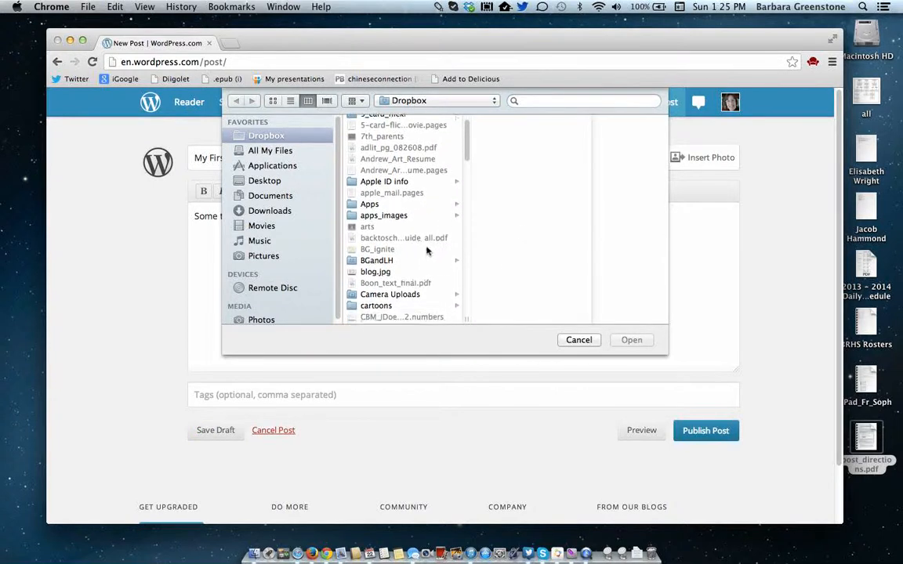
click(375, 271)
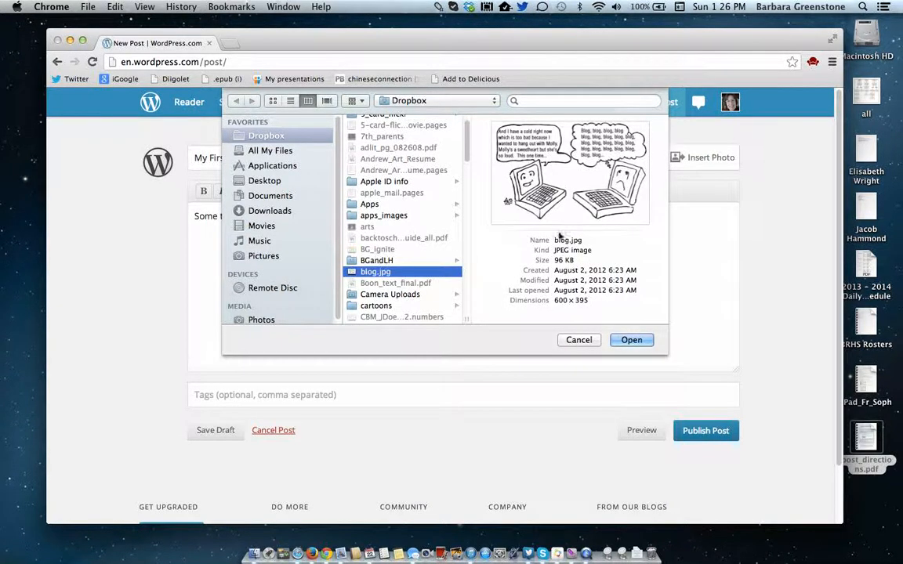
click(632, 340)
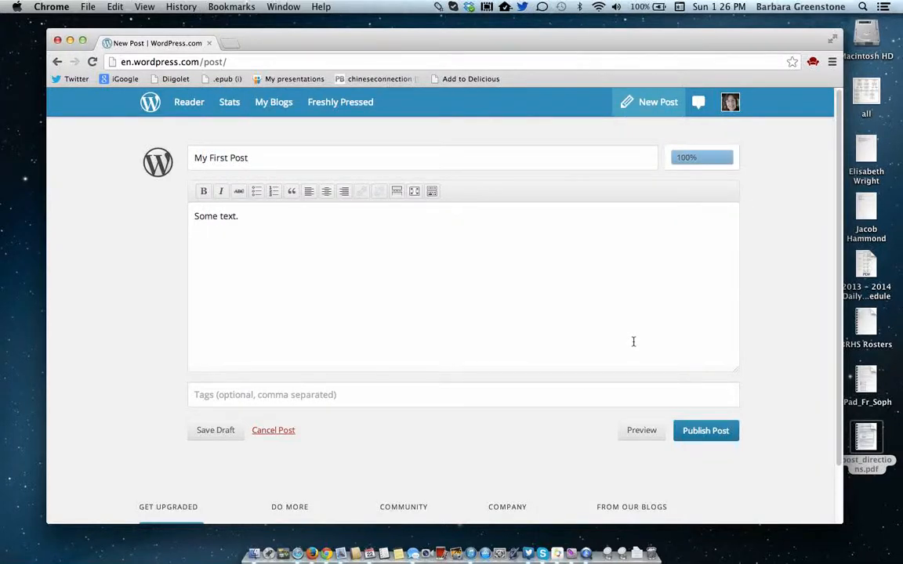
Step: Add the line "Some more text." below the inserted cartoon and save the post as a draft
scroll(633, 338, down, 1)
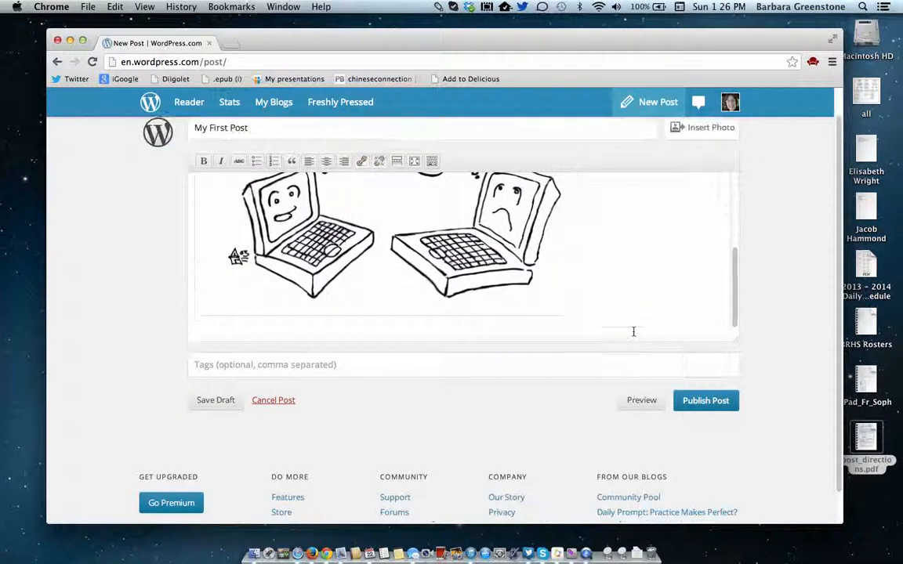
scroll(633, 332, up, 5)
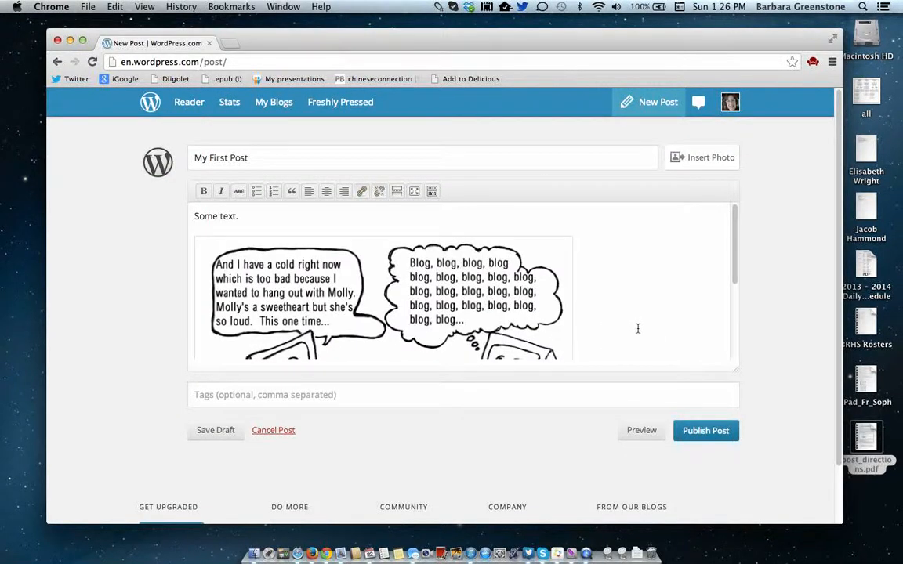
scroll(636, 326, down, 5)
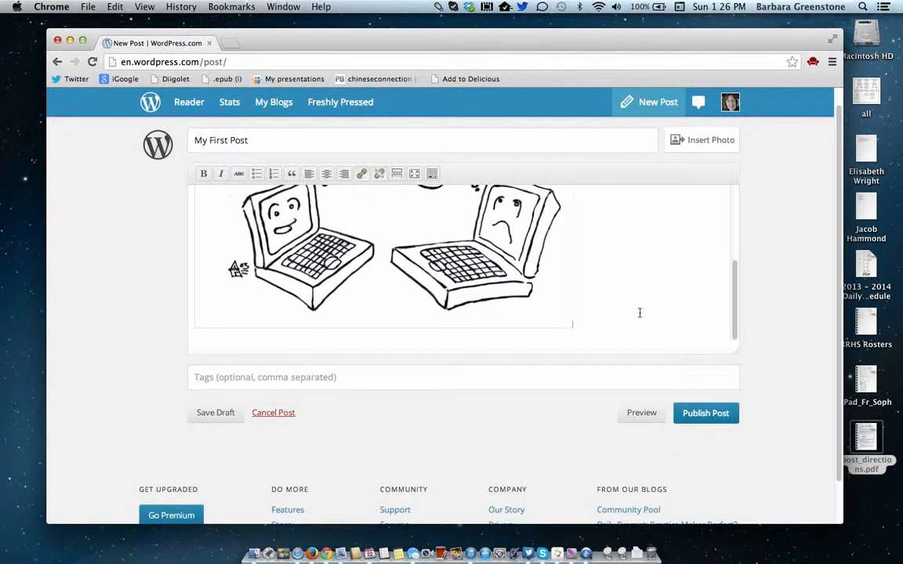
key(Return)
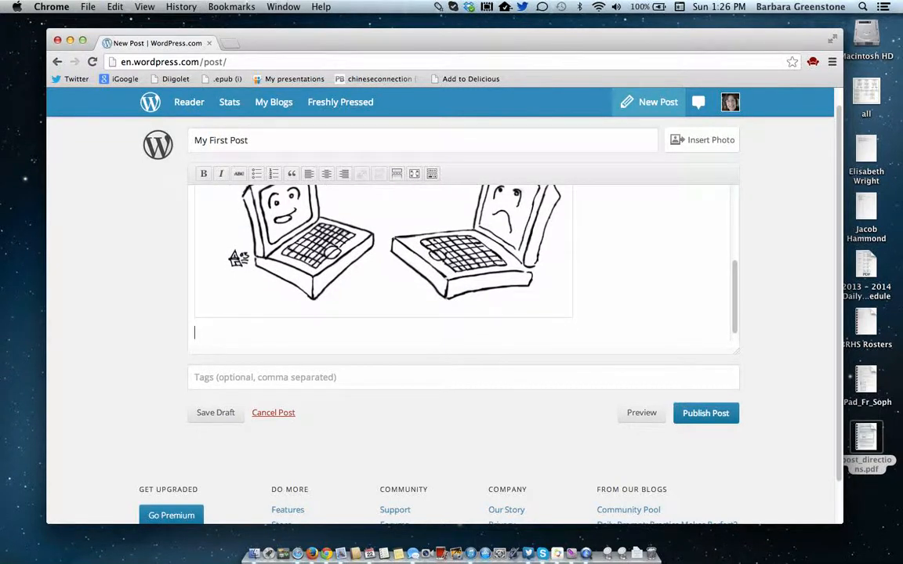
text(Some more text.)
scroll(630, 293, up, 2)
scroll(629, 293, up, 1)
scroll(627, 294, down, 2)
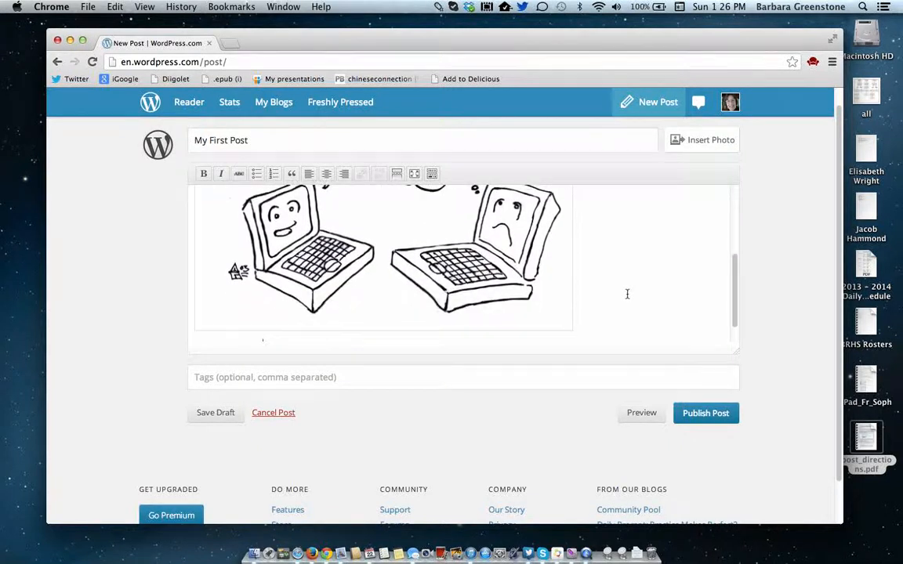
click(216, 414)
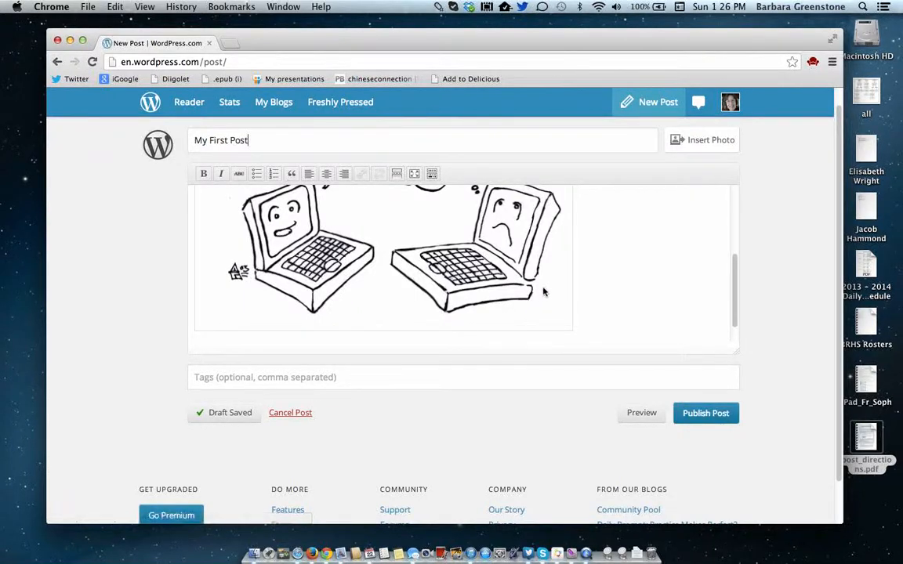
Step: Preview the draft post, check its title, text and image on the blog page, and close the preview
scroll(582, 296, up, 5)
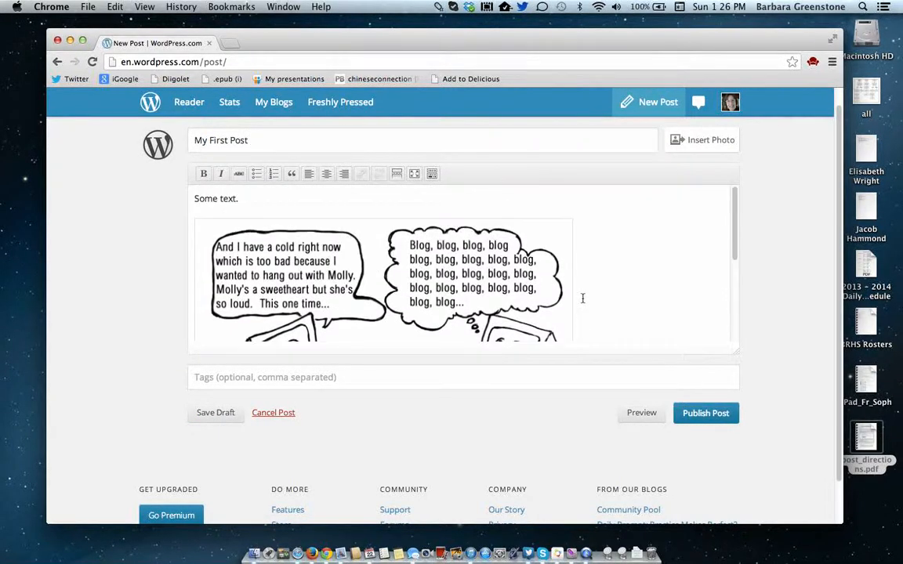
scroll(582, 298, down, 3)
scroll(582, 298, down, 4)
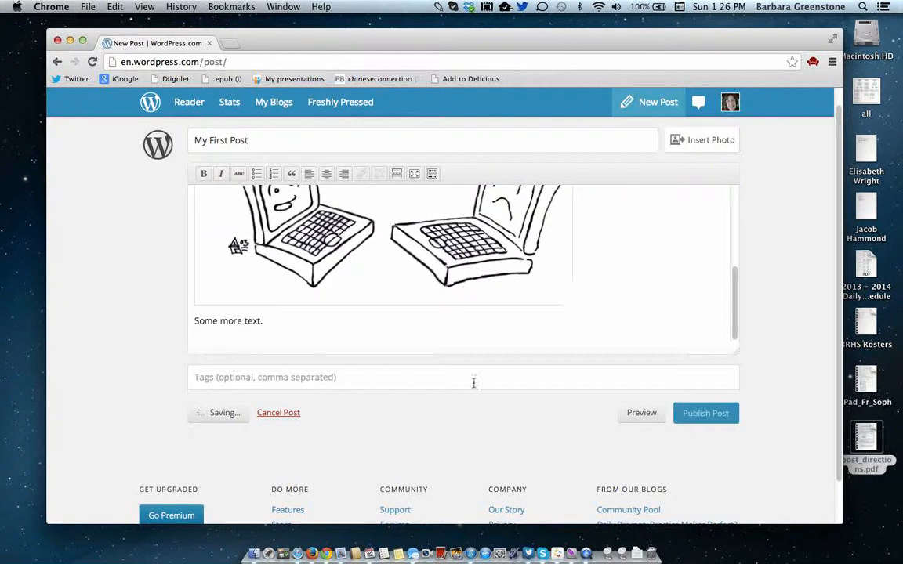
click(641, 414)
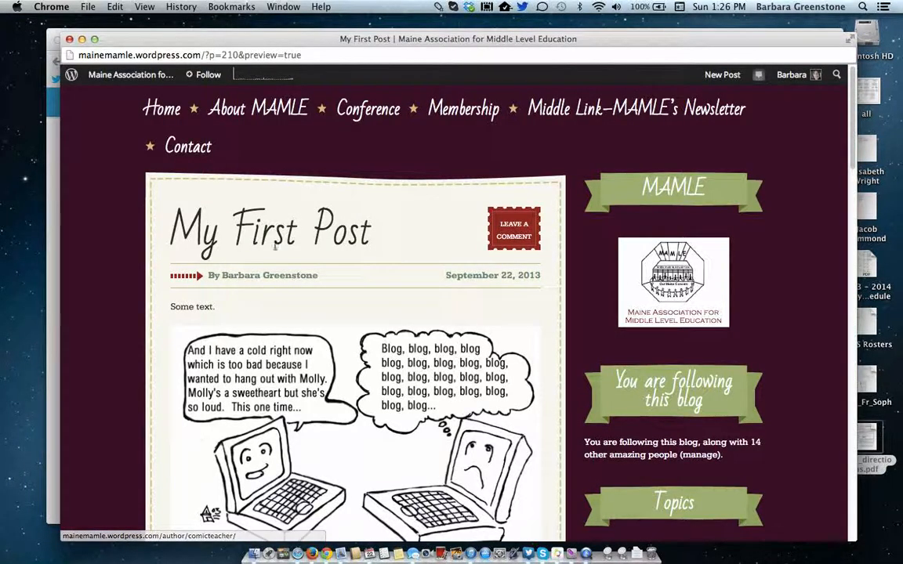
scroll(345, 376, down, 2)
scroll(369, 395, down, 5)
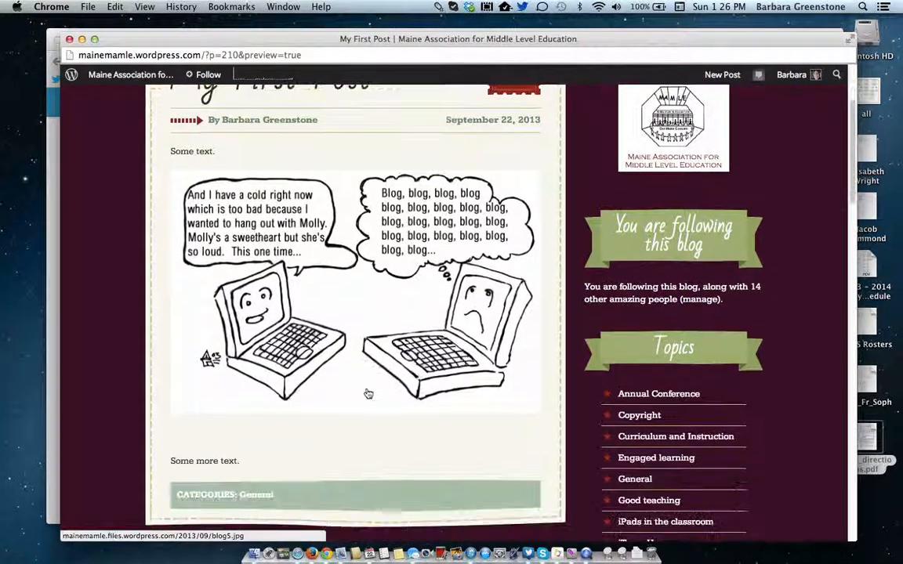
scroll(371, 379, up, 2)
scroll(378, 374, up, 5)
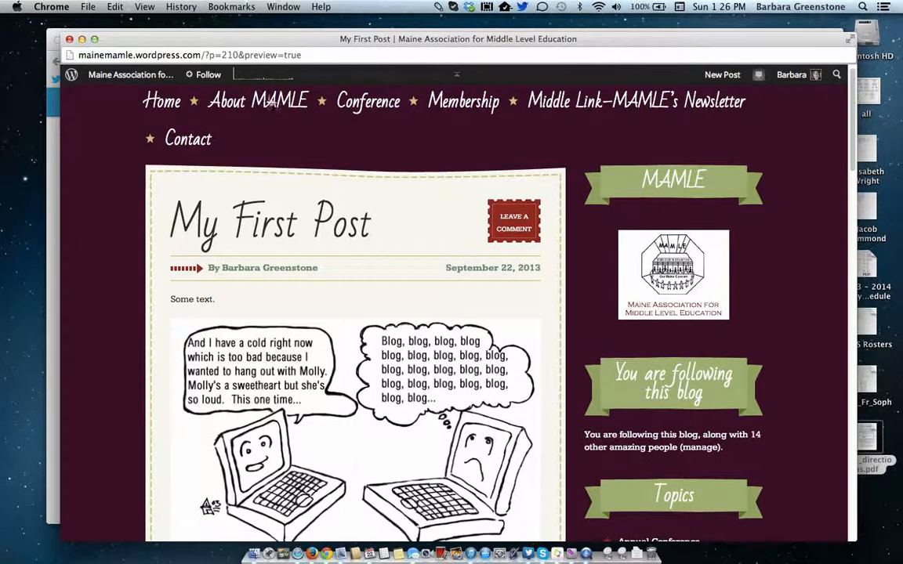
click(69, 41)
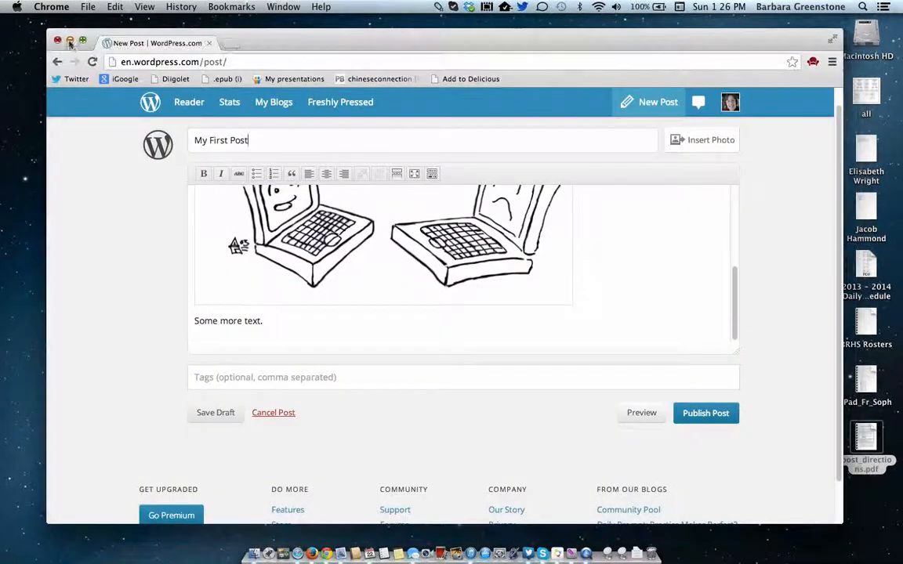
Step: Tag the post with "blogging, cartoons"
scroll(631, 320, down, 2)
scroll(631, 309, up, 5)
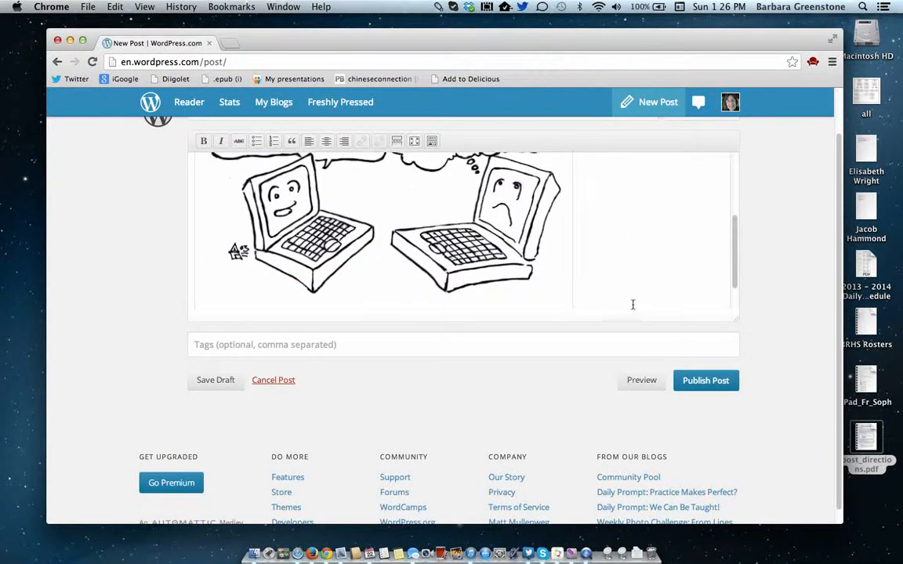
scroll(631, 301, down, 6)
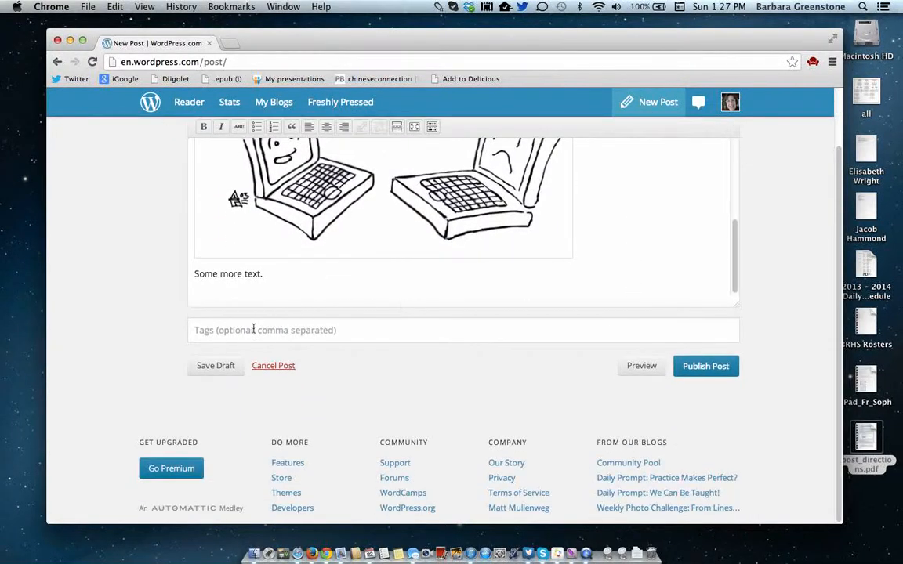
click(215, 331)
text(blogging)
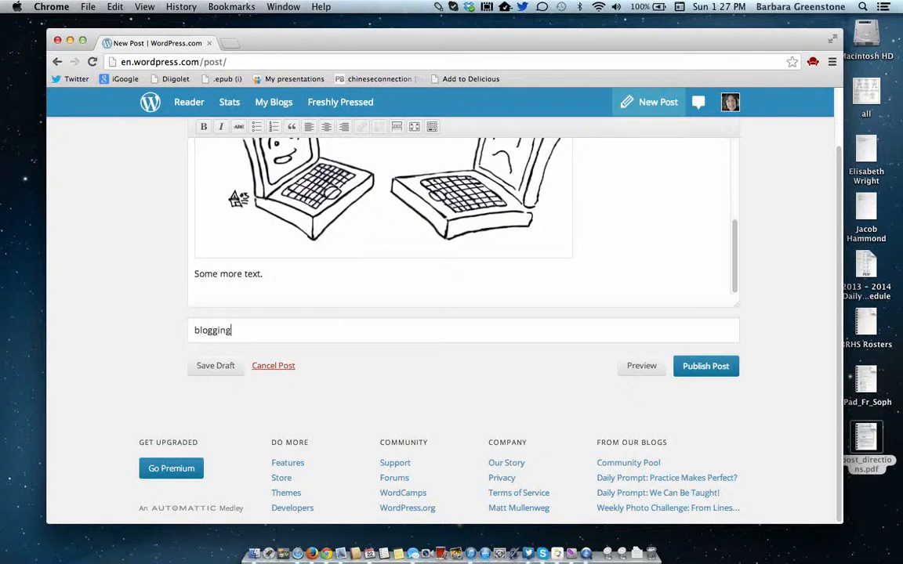
text(, cartoons)
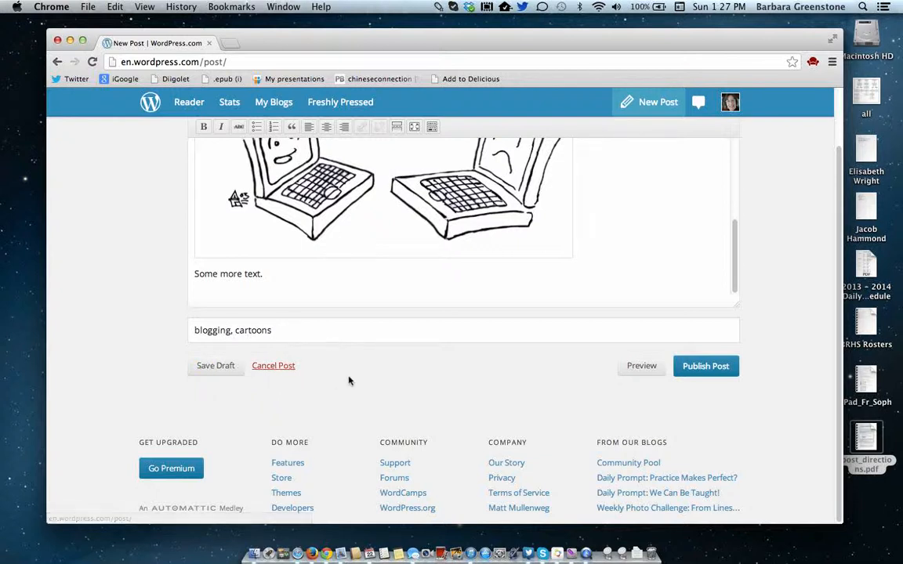
scroll(365, 375, up, 2)
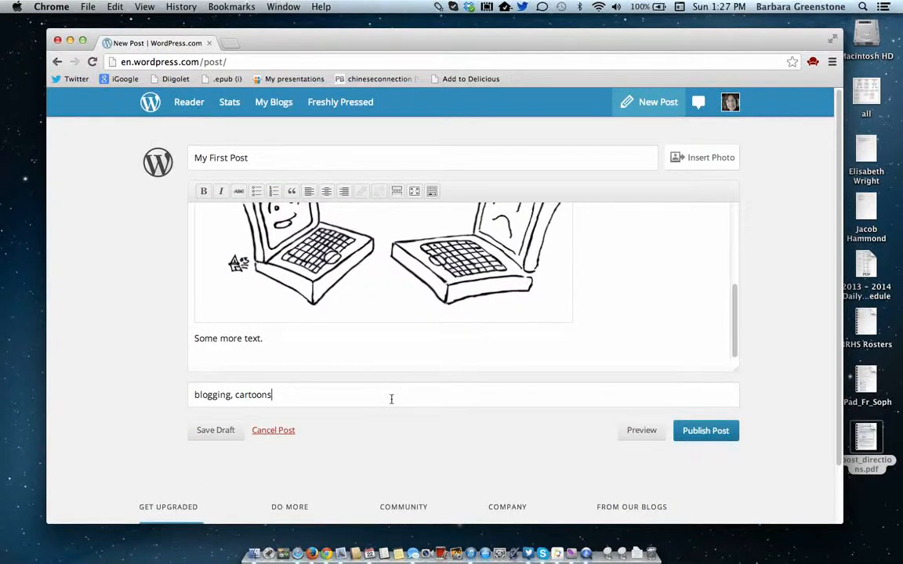
scroll(391, 398, down, 2)
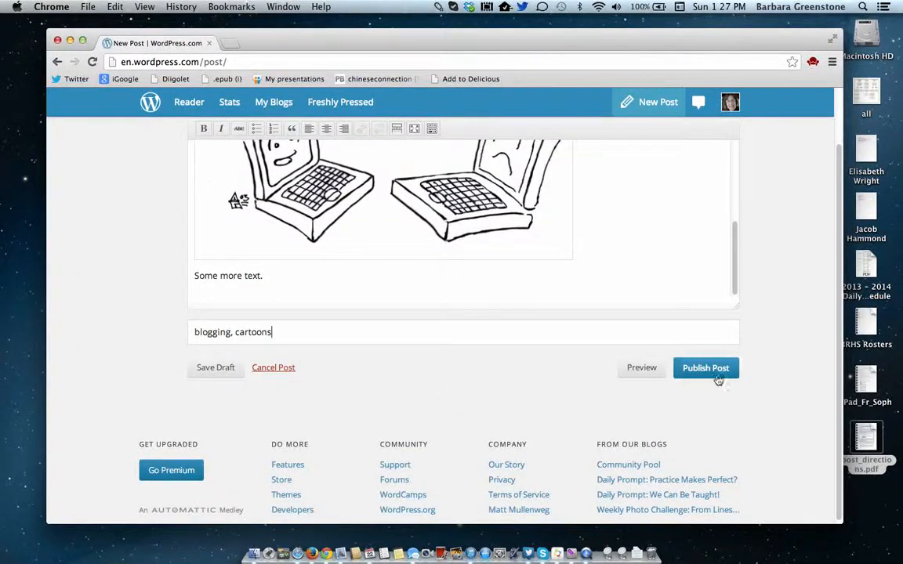